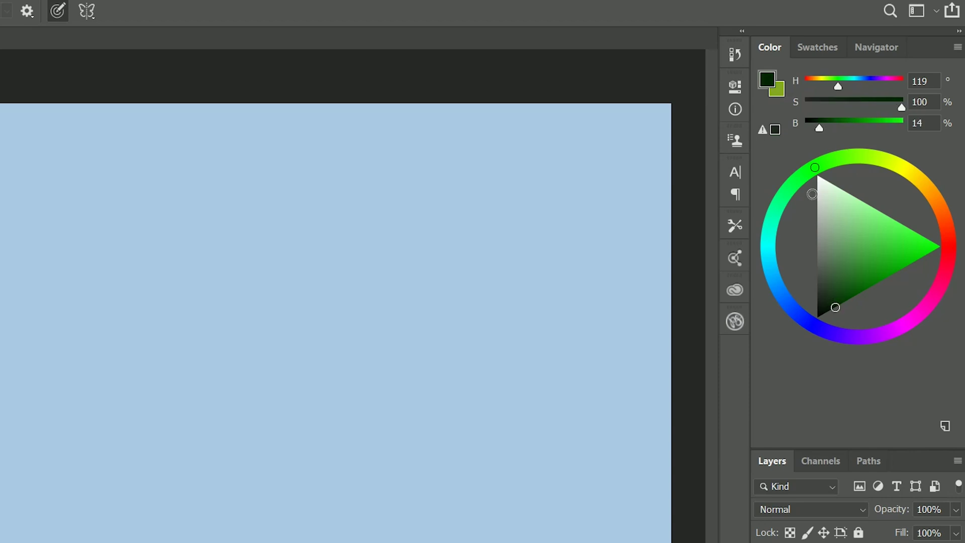
- Switch to editing the light yellow-green background colour (H 77, S 82, B 67)
click(779, 94)
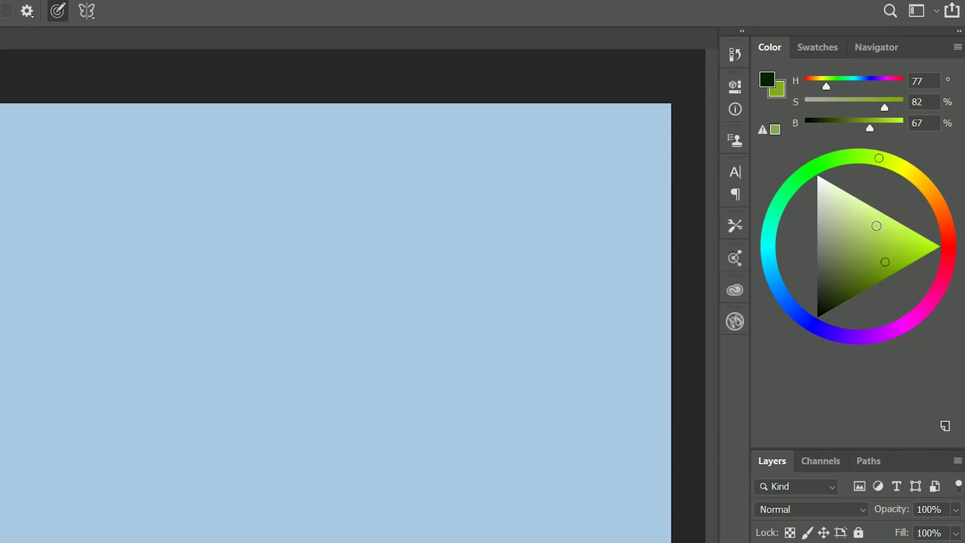
- Adjust the background green and paint dark and light test grass strokes with Grass Thick AR
drag(885, 262, 897, 266)
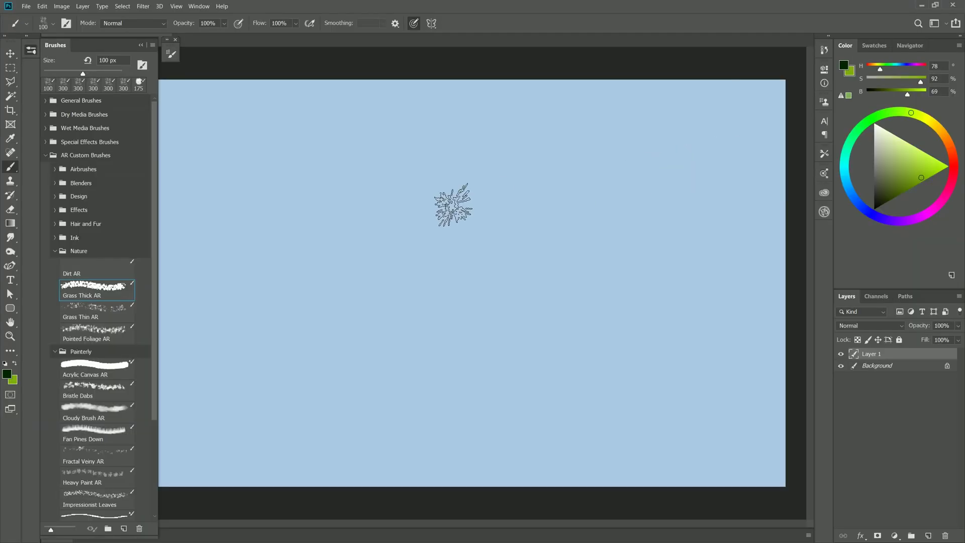
mouse_move(331, 226)
mouse_down()
mouse_move(550, 224)
mouse_move(319, 222)
mouse_move(603, 224)
mouse_up()
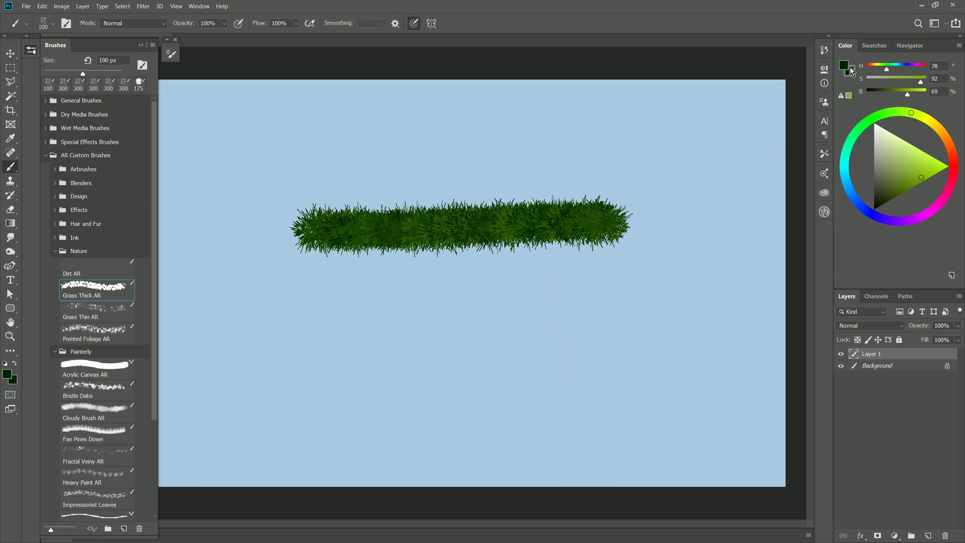
mouse_move(309, 275)
mouse_down()
mouse_move(663, 271)
mouse_move(282, 276)
mouse_move(628, 271)
mouse_up()
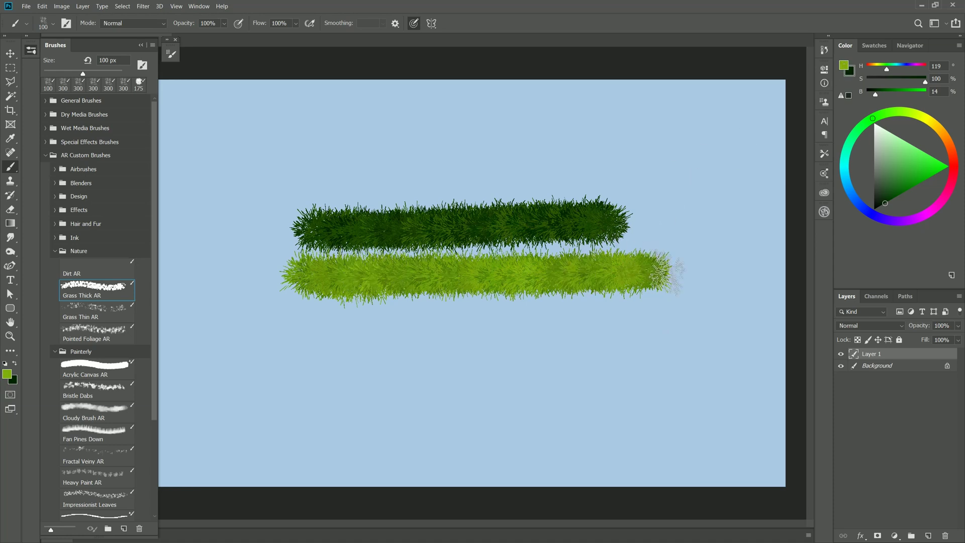
- Swap the colours with X and paint another dark grass stroke above the others
key(x)
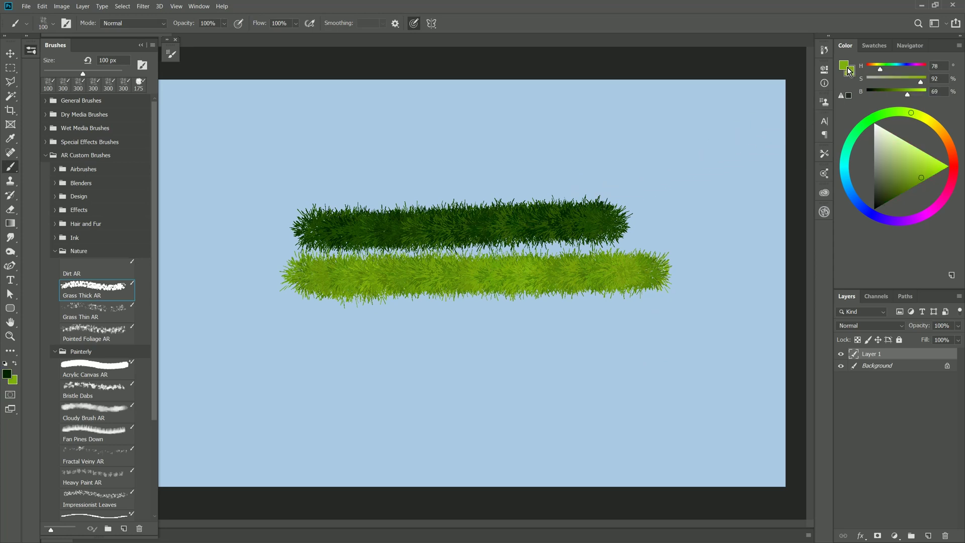
click(847, 66)
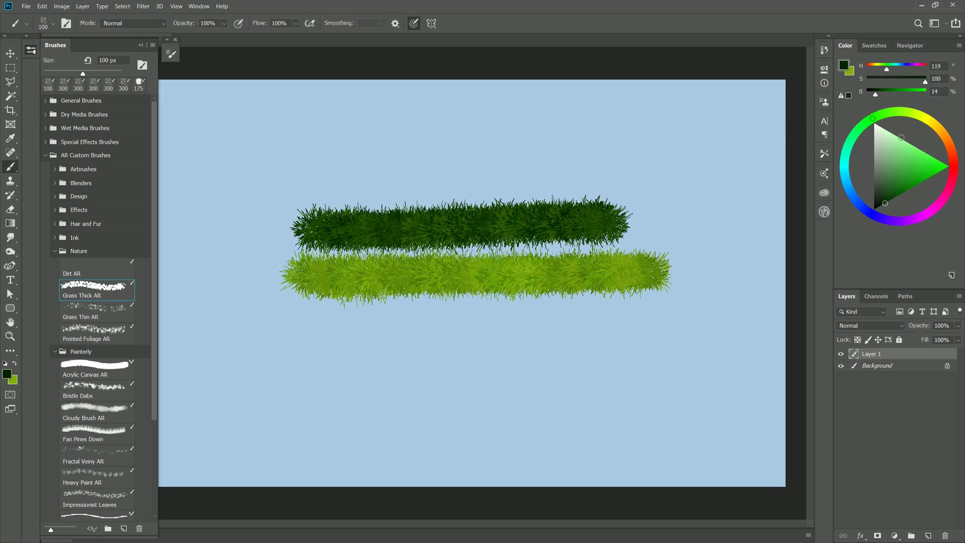
drag(327, 153, 623, 157)
- Clear the test strokes and paint a thick, curved dark-green grass band across the lower canvas
key(Delete)
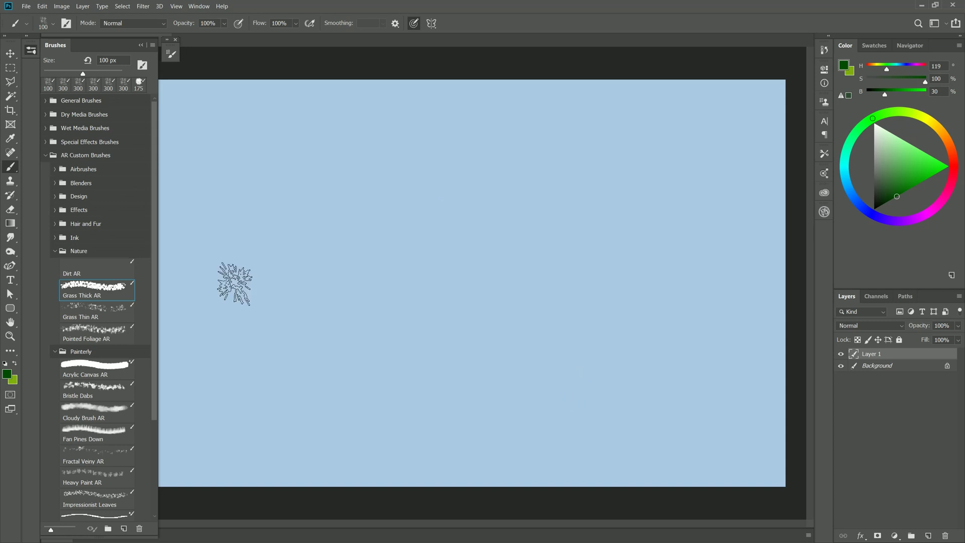
mouse_move(258, 274)
mouse_down()
mouse_move(327, 254)
mouse_move(597, 239)
mouse_move(654, 252)
mouse_up()
mouse_move(493, 246)
mouse_down()
mouse_move(306, 263)
mouse_move(629, 250)
mouse_move(478, 246)
mouse_move(281, 268)
mouse_move(592, 264)
mouse_move(277, 301)
mouse_move(447, 302)
mouse_move(634, 284)
mouse_move(325, 319)
mouse_move(565, 312)
mouse_move(345, 354)
mouse_move(573, 352)
mouse_move(603, 427)
mouse_up()
- Paint a grass band across the upper sky with a smaller brush, undoing an oversized attempt
key(bracketright)
key(bracketright)
key(bracketright)
key(bracketright)
key(bracketright)
key(bracketright)
key(bracketright)
key(bracketright)
key(bracketright)
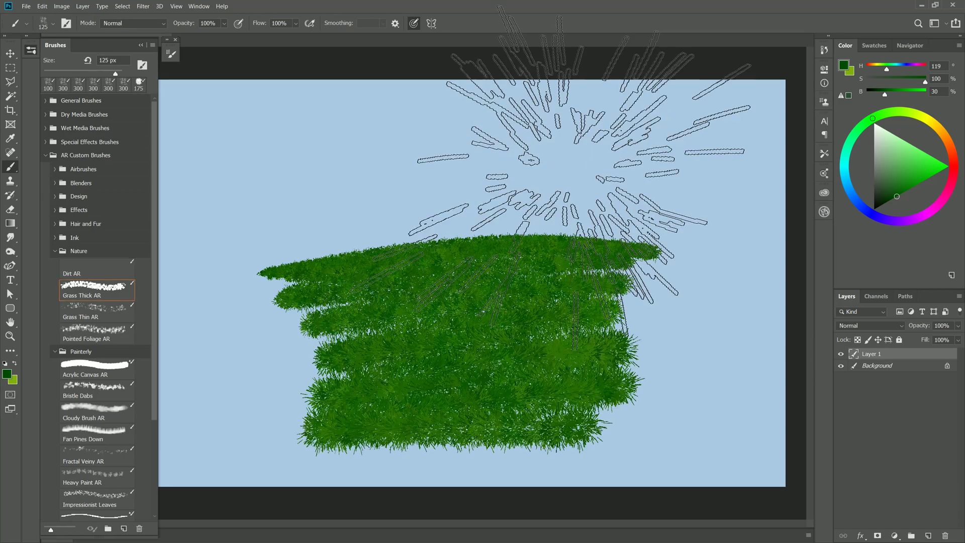
mouse_move(496, 129)
mouse_down()
mouse_move(442, 131)
mouse_move(520, 181)
mouse_move(468, 151)
mouse_move(442, 156)
mouse_move(624, 171)
mouse_move(648, 197)
mouse_up()
key(ctrl+z)
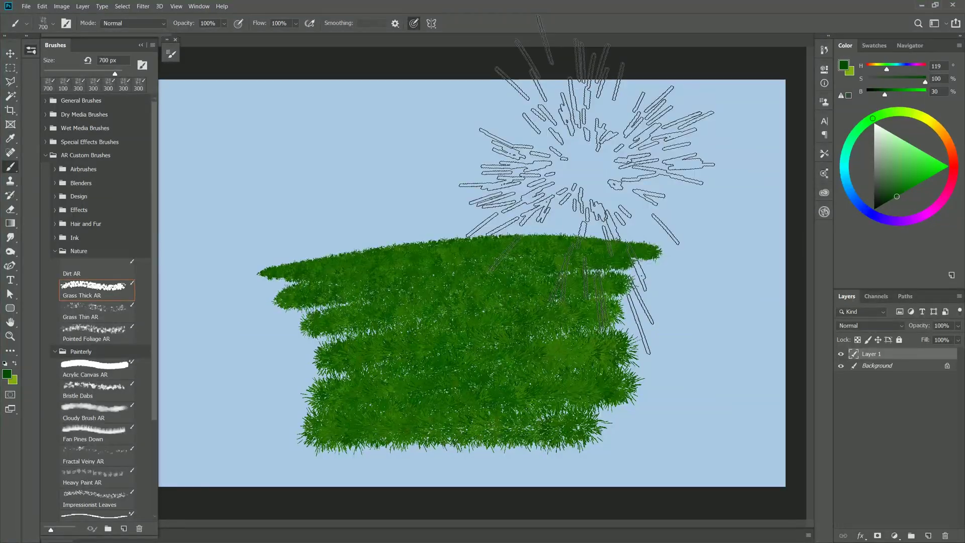
key(bracketleft)
key(bracketleft)
key(bracketleft)
key(bracketleft)
key(bracketleft)
key(bracketleft)
key(bracketleft)
key(bracketleft)
key(bracketleft)
key(bracketleft)
key(bracketleft)
key(bracketleft)
key(bracketleft)
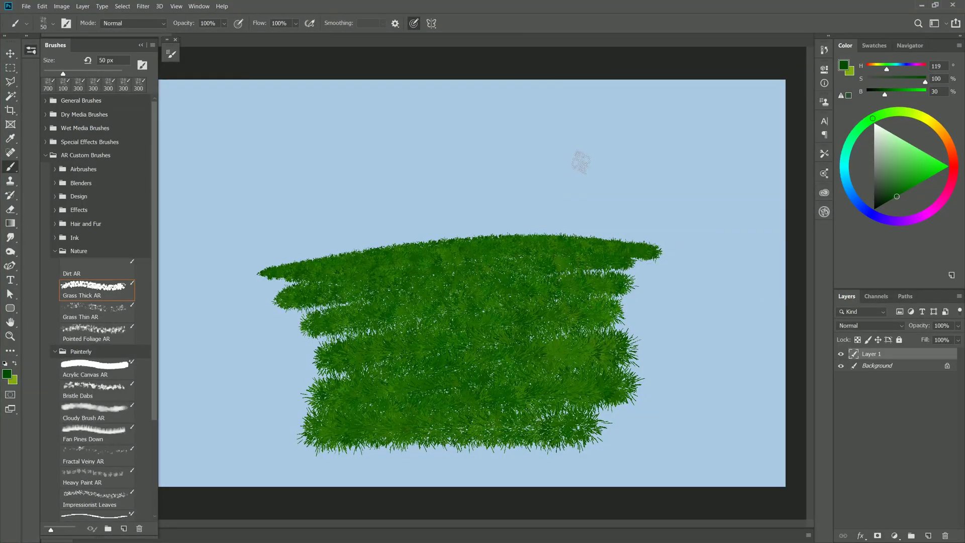
mouse_move(581, 162)
mouse_down()
mouse_move(345, 161)
mouse_move(334, 163)
mouse_move(538, 165)
mouse_move(316, 173)
mouse_move(572, 178)
mouse_move(328, 181)
mouse_move(557, 194)
mouse_move(348, 181)
mouse_move(500, 204)
mouse_up()
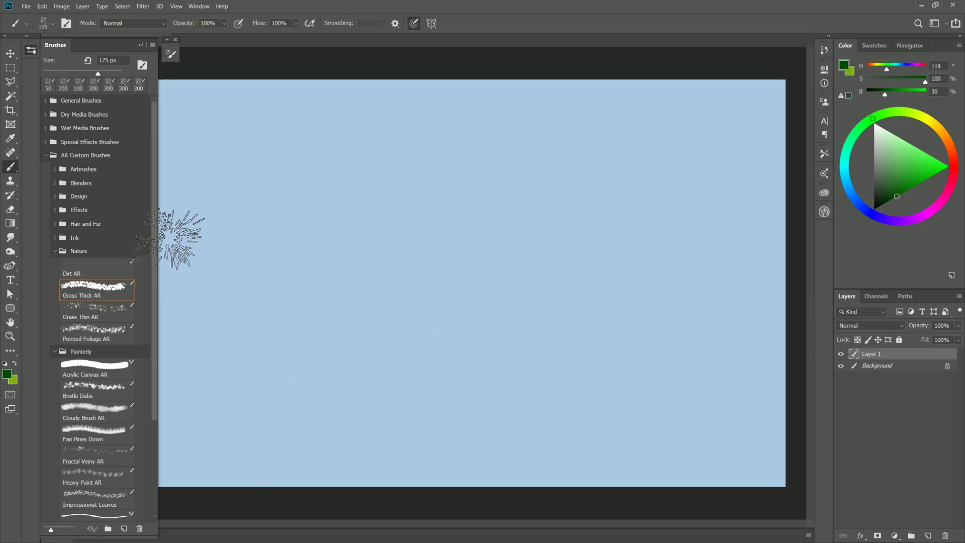
- Paint dense dark-green grass from the horizon to the bottom edge as a rounded hill
mouse_move(173, 240)
mouse_down()
mouse_move(529, 219)
mouse_move(790, 227)
mouse_move(474, 227)
mouse_move(174, 253)
mouse_move(540, 236)
mouse_move(784, 254)
mouse_move(422, 245)
mouse_move(262, 254)
mouse_move(156, 275)
mouse_move(341, 253)
mouse_move(544, 258)
mouse_move(747, 271)
mouse_move(292, 275)
mouse_move(154, 299)
mouse_move(302, 284)
mouse_move(783, 305)
mouse_move(383, 290)
mouse_move(179, 321)
mouse_move(272, 306)
mouse_move(784, 321)
mouse_move(322, 330)
mouse_move(156, 349)
mouse_move(501, 330)
mouse_move(771, 350)
mouse_move(256, 371)
mouse_move(161, 388)
mouse_move(383, 376)
mouse_move(784, 373)
mouse_move(348, 402)
mouse_move(157, 426)
mouse_move(248, 414)
mouse_move(731, 405)
mouse_move(692, 419)
mouse_move(426, 426)
mouse_move(797, 452)
mouse_move(535, 456)
mouse_move(161, 480)
mouse_move(627, 463)
mouse_move(776, 471)
mouse_move(681, 484)
mouse_move(246, 486)
mouse_up()
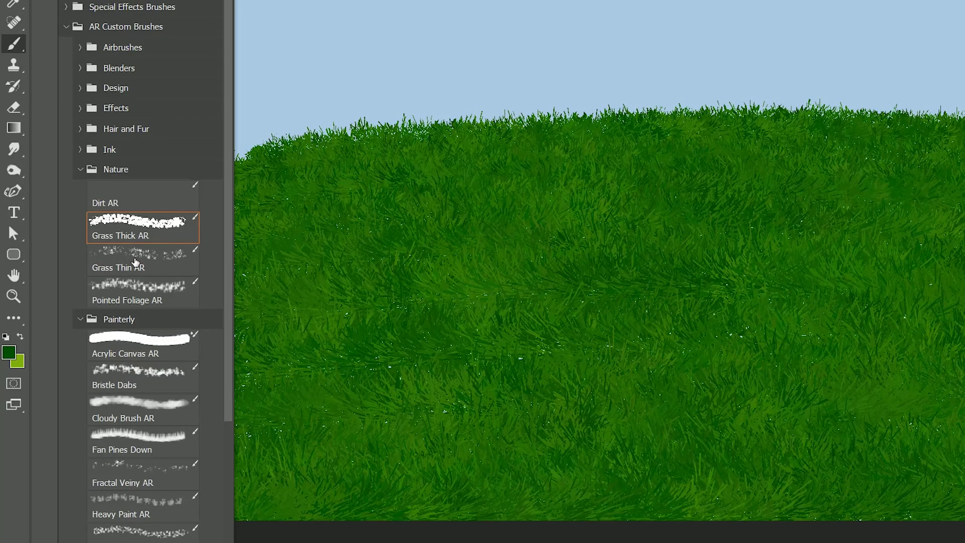
- Paint light green Grass Thin AR tufts along the horizon and mid-field, enlarging the brush to 250 px
click(134, 261)
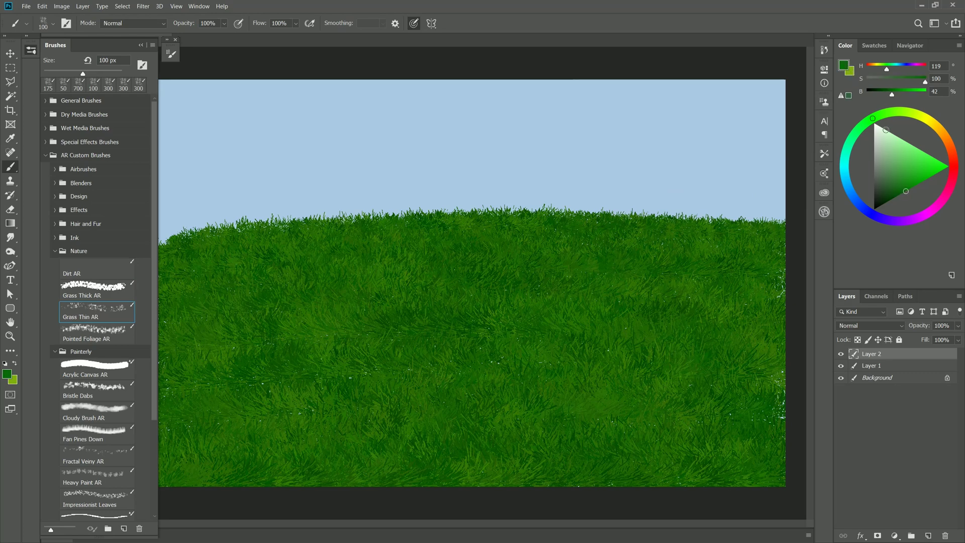
click(853, 73)
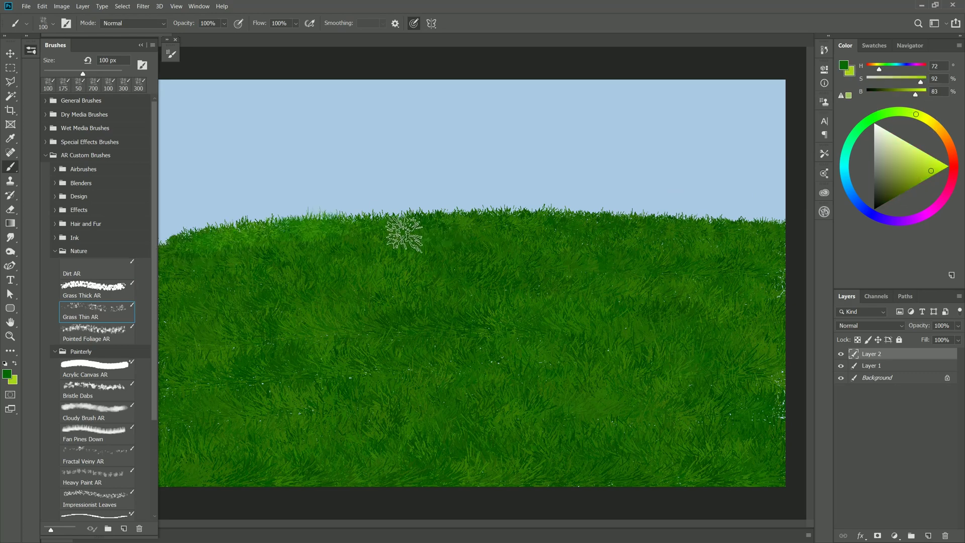
mouse_move(503, 221)
mouse_down()
mouse_move(547, 229)
mouse_move(653, 215)
mouse_move(291, 247)
mouse_move(733, 271)
mouse_move(639, 242)
mouse_move(595, 306)
mouse_up()
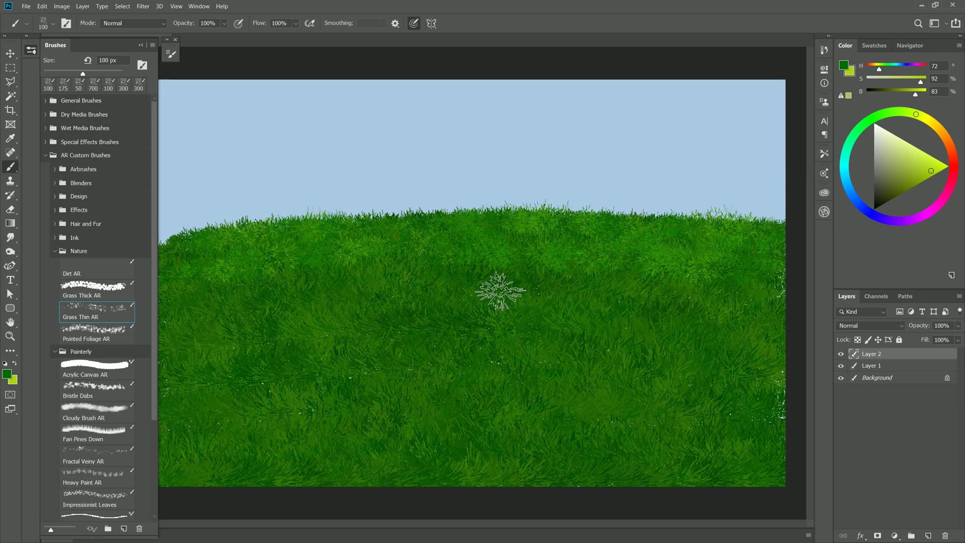
key(bracketright)
key(bracketright)
key(bracketright)
key(bracketright)
key(bracketright)
mouse_move(475, 287)
mouse_down()
mouse_move(712, 346)
mouse_move(195, 368)
mouse_move(225, 392)
mouse_move(414, 375)
mouse_move(787, 387)
mouse_move(288, 420)
mouse_move(209, 437)
mouse_move(354, 451)
mouse_move(813, 452)
mouse_move(683, 430)
mouse_up()
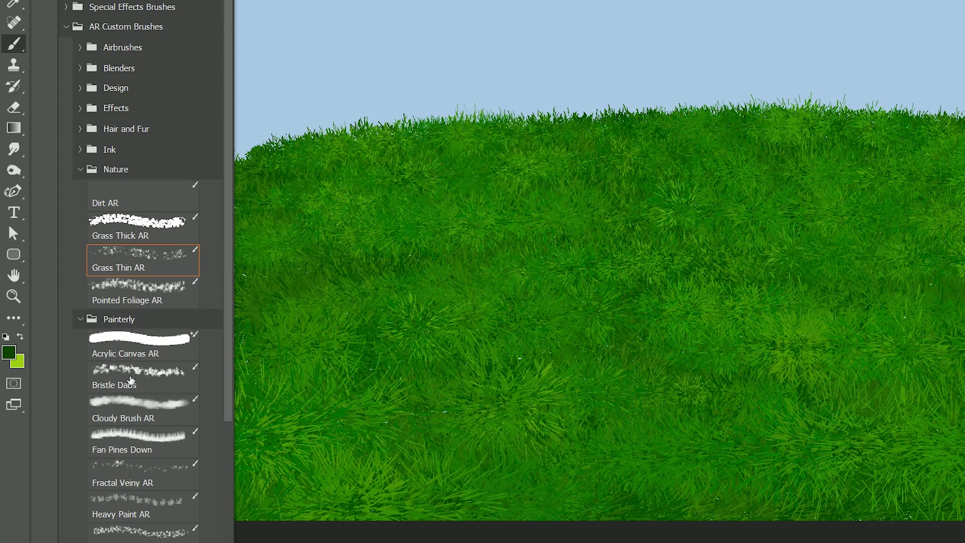
- Select the Knife Break AR brush from the Painterly brushes
scroll(162, 503, down, 5)
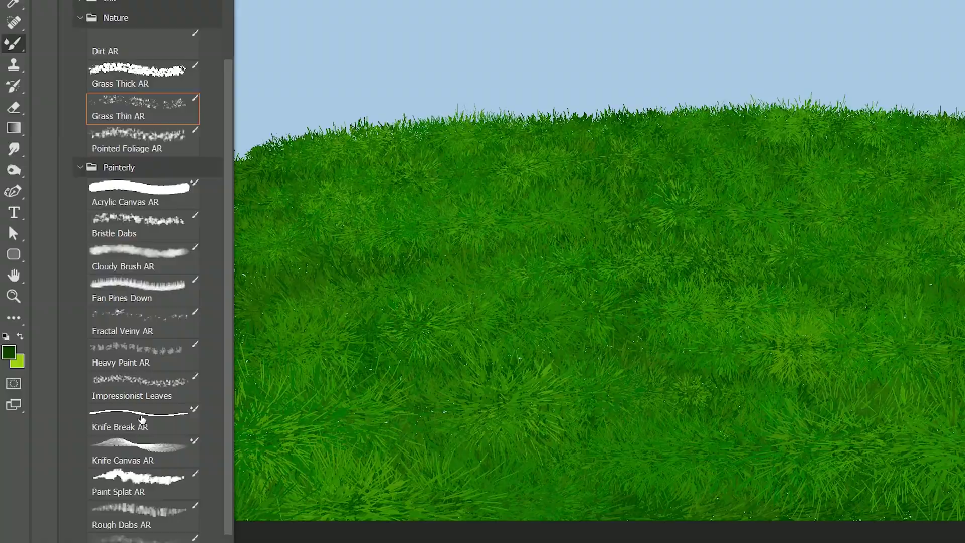
click(133, 425)
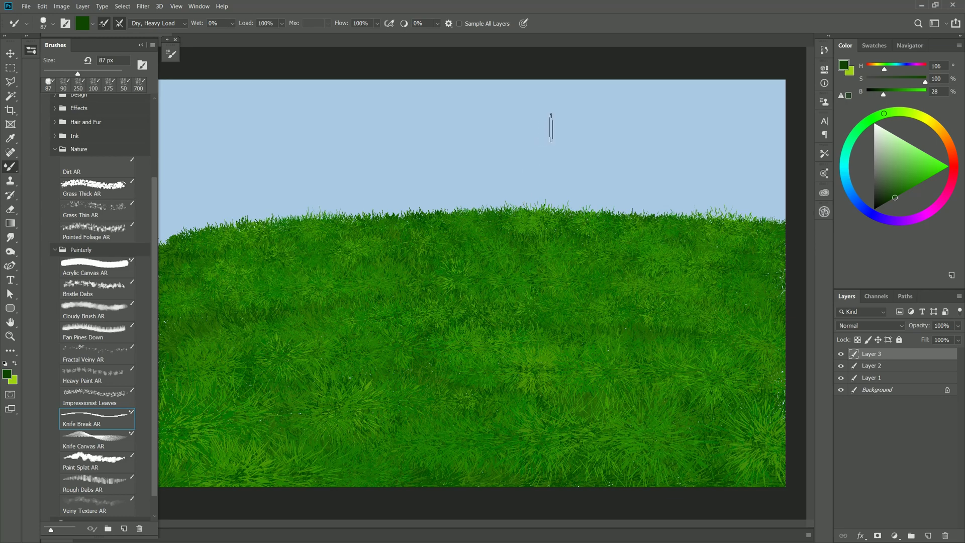
- Paint dark green Knife Break AR test strokes across the sky, then undo them
drag(551, 127, 336, 127)
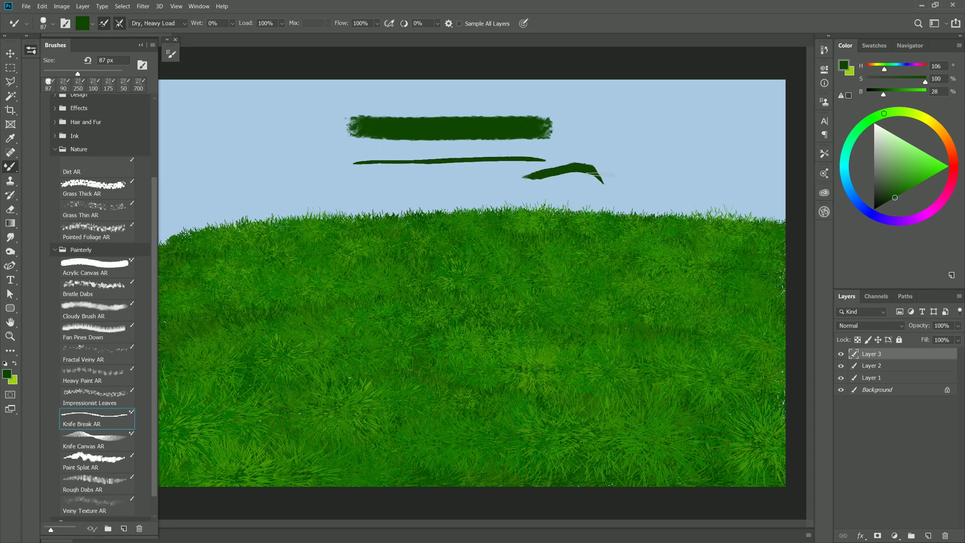
drag(600, 175, 643, 173)
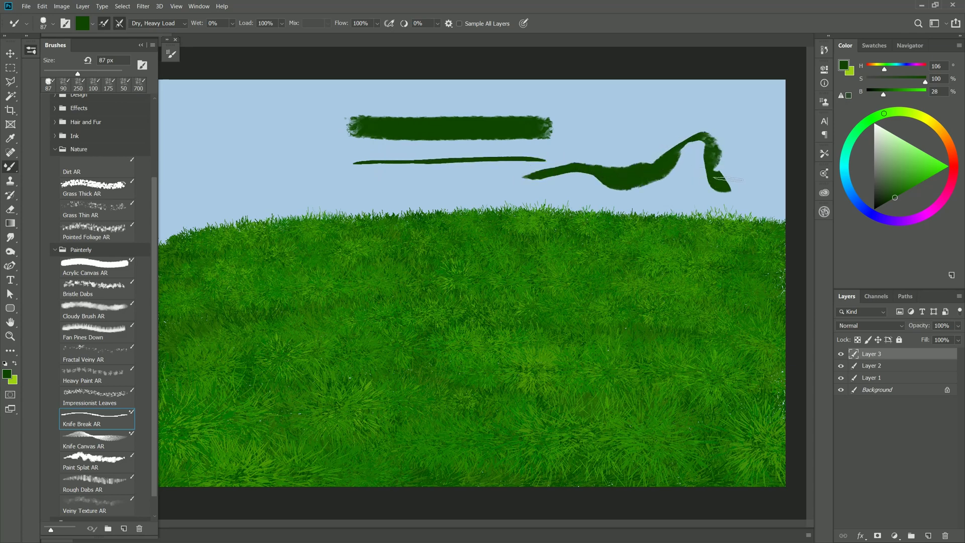
key(ctrl+z)
key(ctrl+z)
key(ctrl+z)
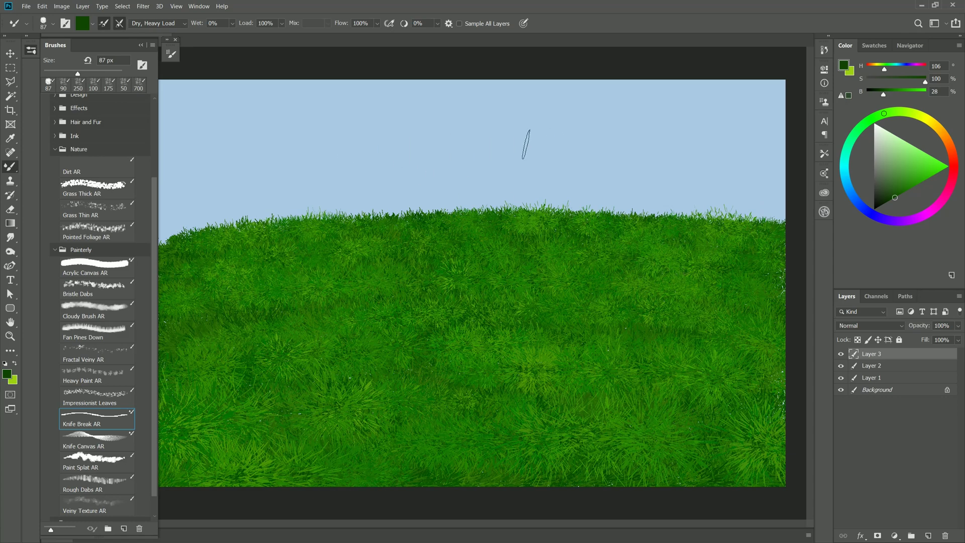
- Paint a dense leafy dark-green band and a thick solid stroke beneath it in the sky
drag(362, 149, 533, 147)
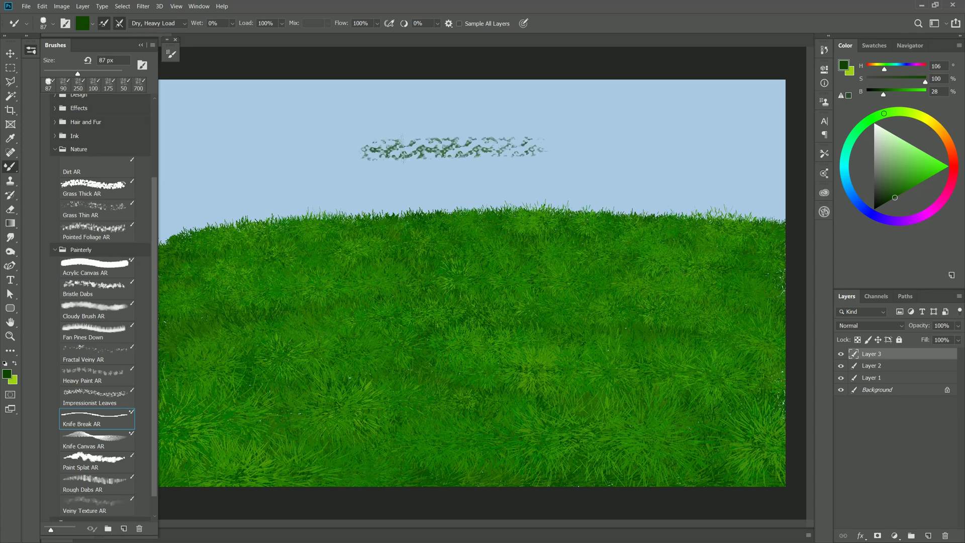
drag(403, 148, 559, 141)
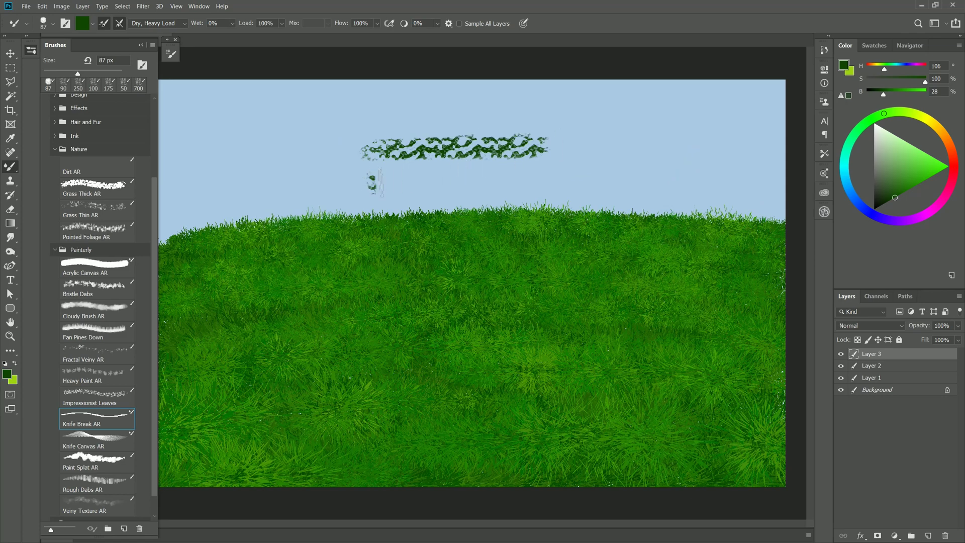
mouse_move(380, 182)
mouse_down()
mouse_move(572, 175)
mouse_move(646, 138)
mouse_move(654, 166)
mouse_move(683, 173)
mouse_move(718, 137)
mouse_up()
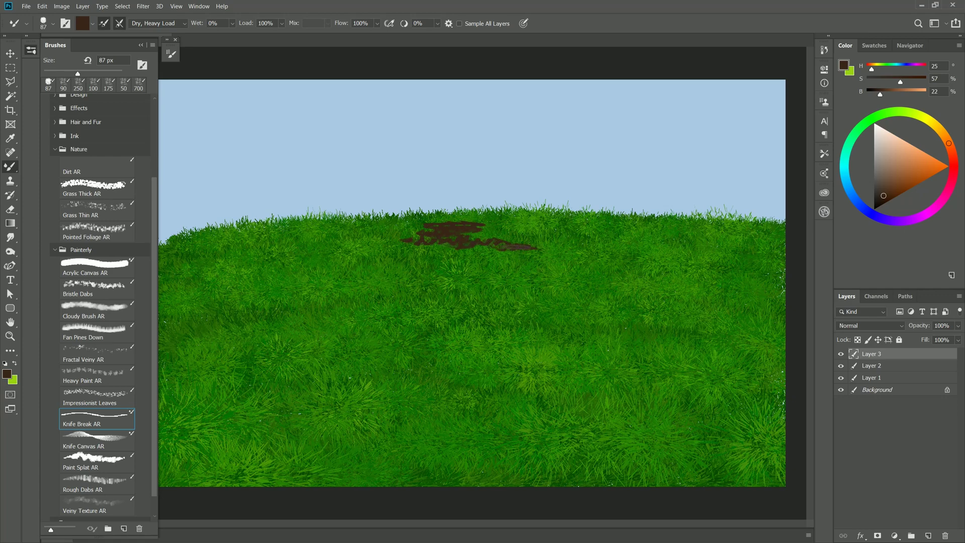
- Extend the dark brown dirt path to the bottom edge and streak it with lighter brown (H 25, S 60, B 56)
mouse_move(533, 249)
mouse_down()
mouse_move(472, 249)
mouse_move(563, 278)
mouse_move(482, 282)
mouse_move(600, 291)
mouse_move(477, 303)
mouse_move(616, 302)
mouse_move(459, 325)
mouse_move(581, 319)
mouse_move(612, 321)
mouse_move(535, 326)
mouse_move(672, 334)
mouse_move(477, 331)
mouse_move(581, 337)
mouse_move(555, 354)
mouse_move(505, 351)
mouse_move(660, 356)
mouse_move(482, 375)
mouse_up()
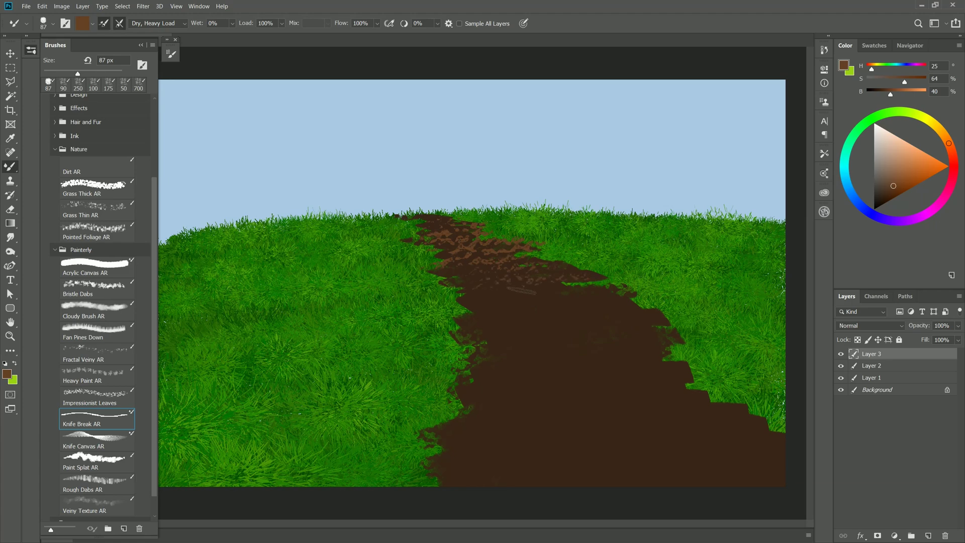
mouse_move(487, 320)
mouse_down()
mouse_move(641, 319)
mouse_move(520, 328)
mouse_move(479, 343)
mouse_move(552, 334)
mouse_move(661, 355)
mouse_up()
mouse_move(565, 356)
mouse_down()
mouse_move(495, 377)
mouse_move(620, 382)
mouse_up()
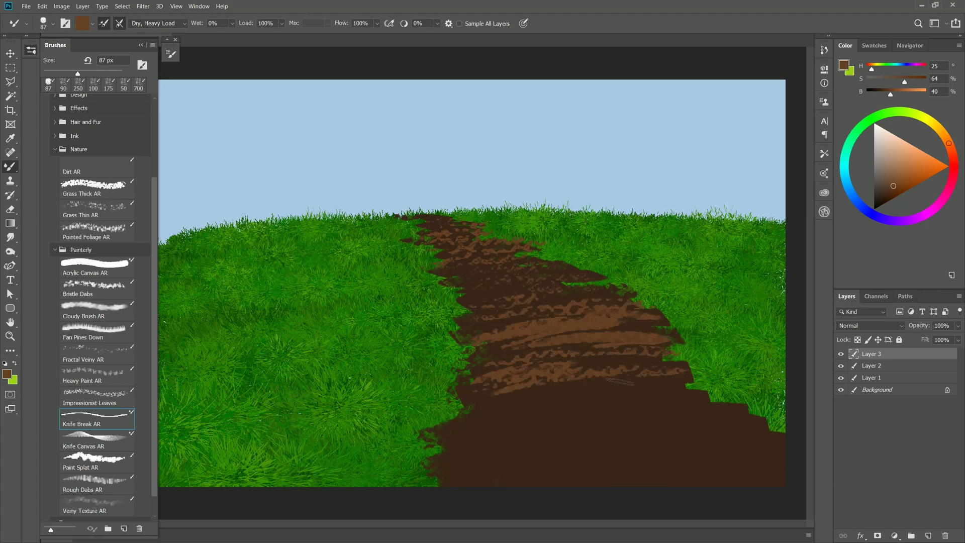
mouse_move(486, 417)
mouse_down()
mouse_move(560, 429)
mouse_move(688, 405)
mouse_move(503, 468)
mouse_up()
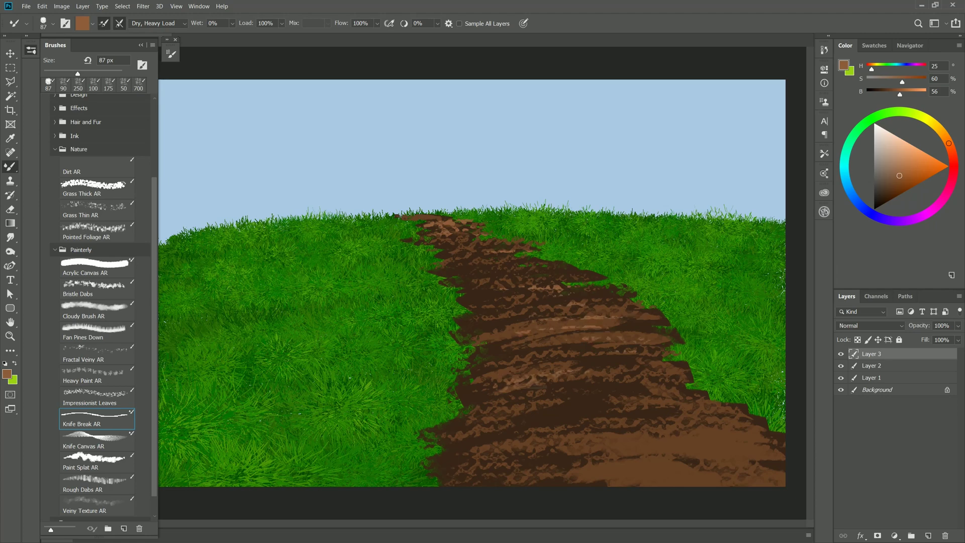
drag(643, 463, 682, 423)
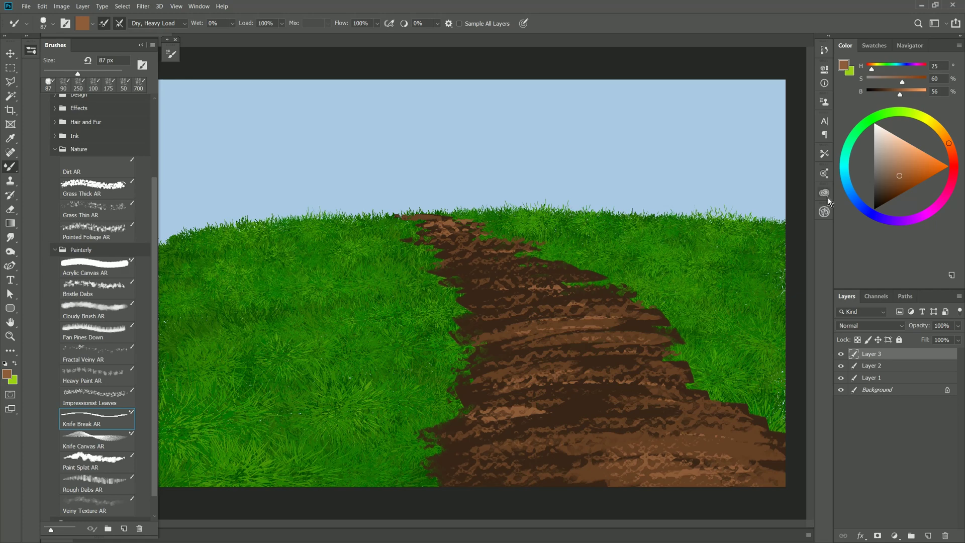
- Pick a blue-grey colour and paint the shaded side of a mountain in the sky
click(852, 193)
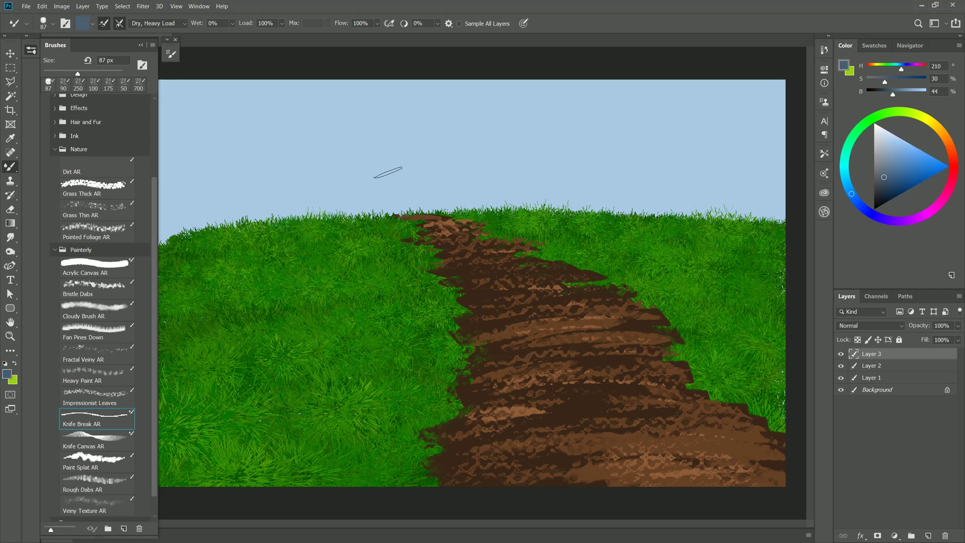
mouse_move(388, 172)
mouse_down()
mouse_move(440, 132)
mouse_move(421, 170)
mouse_move(451, 126)
mouse_move(408, 159)
mouse_move(455, 135)
mouse_up()
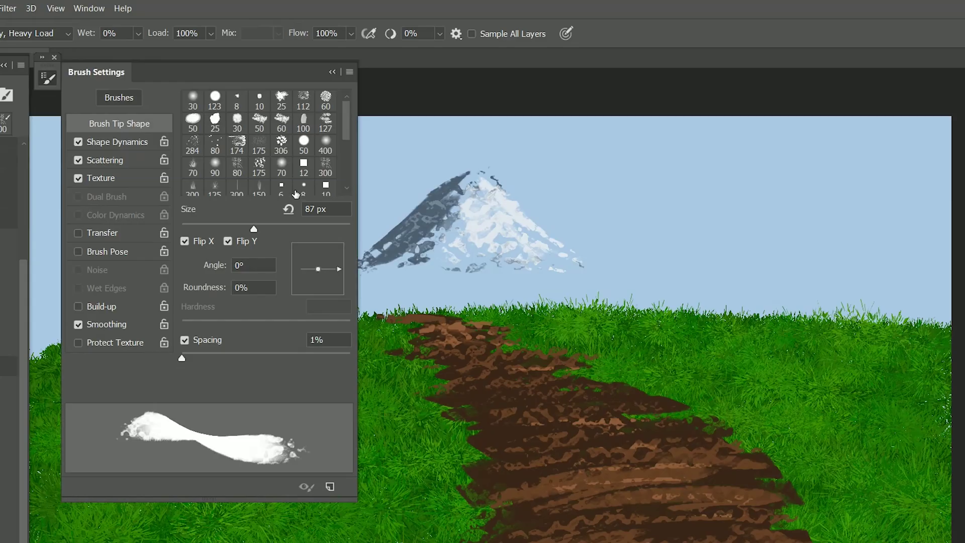
- Load Rock Patterns as the brush texture, pick a rock pattern and paint a white textured test stroke
click(122, 180)
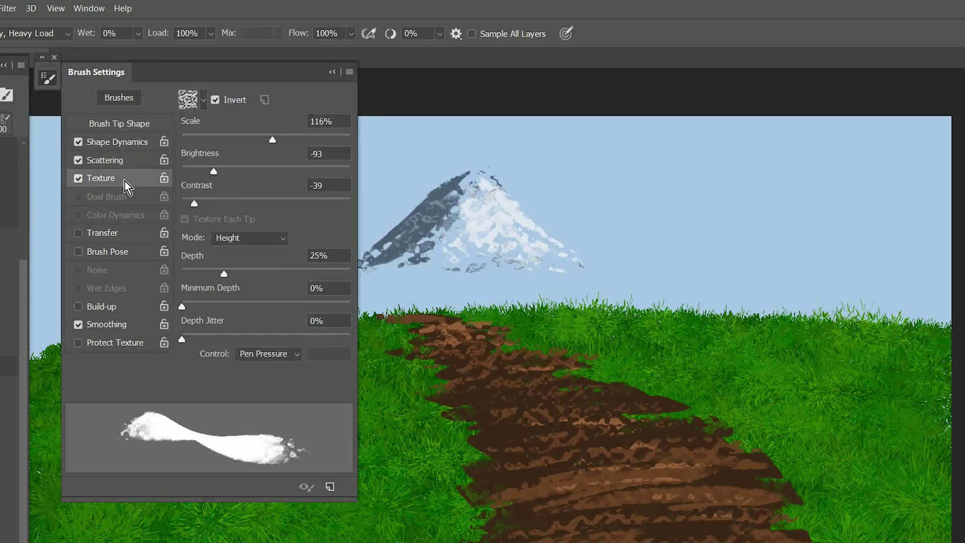
click(204, 100)
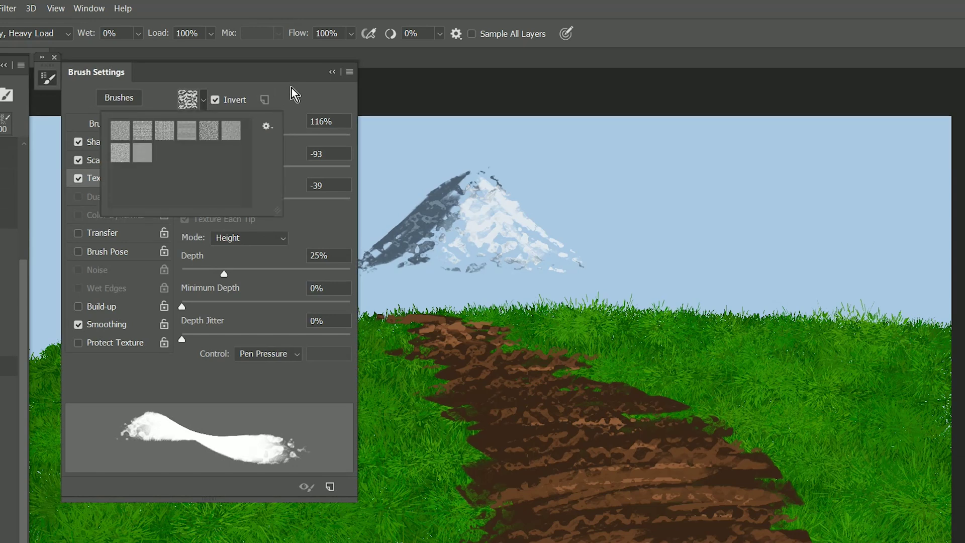
click(266, 126)
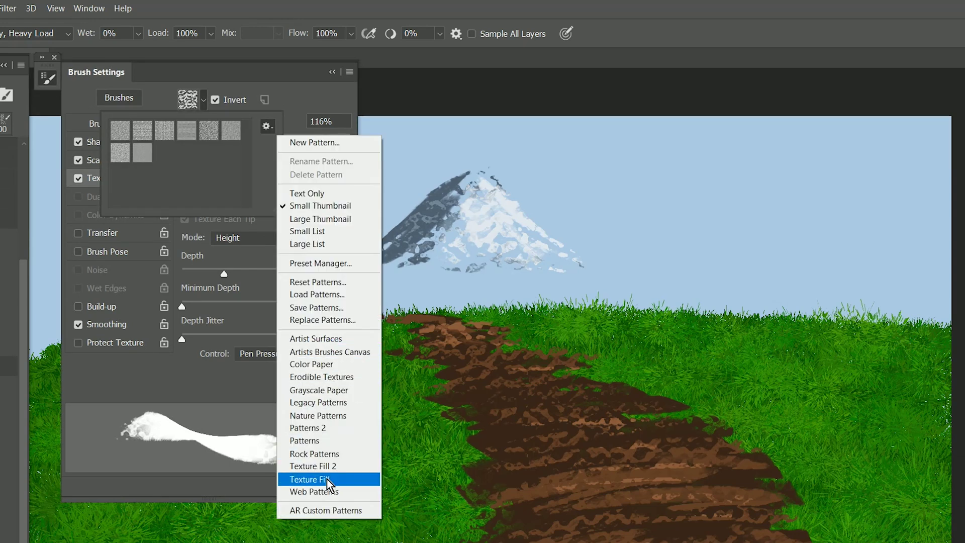
click(322, 454)
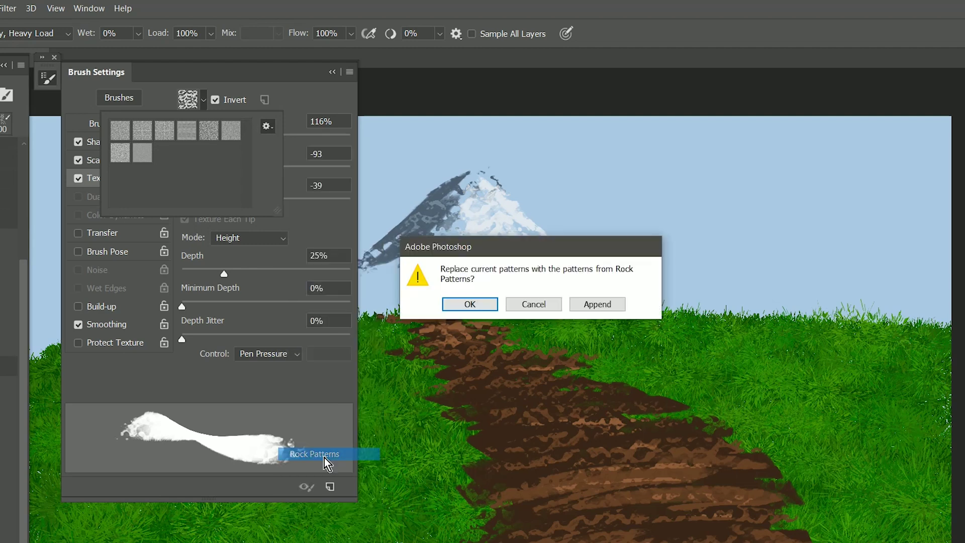
click(468, 303)
click(143, 132)
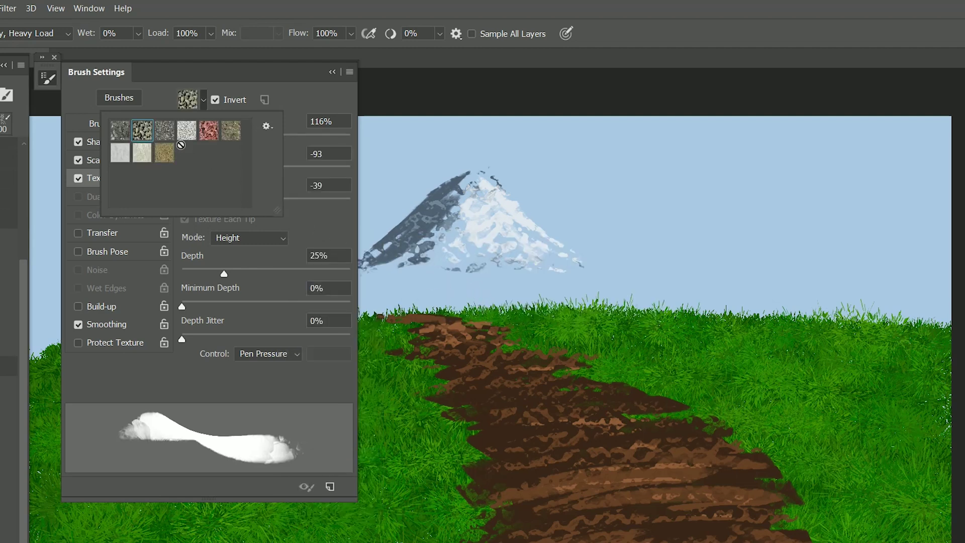
click(637, 184)
mouse_move(644, 178)
mouse_down()
mouse_move(620, 247)
mouse_move(660, 172)
mouse_move(657, 231)
mouse_move(647, 221)
mouse_move(643, 173)
mouse_move(600, 239)
mouse_move(680, 154)
mouse_move(666, 240)
mouse_up()
- Switch the texture to the red rock pattern and paint white diagonal cloud strokes on the right
click(203, 100)
click(216, 133)
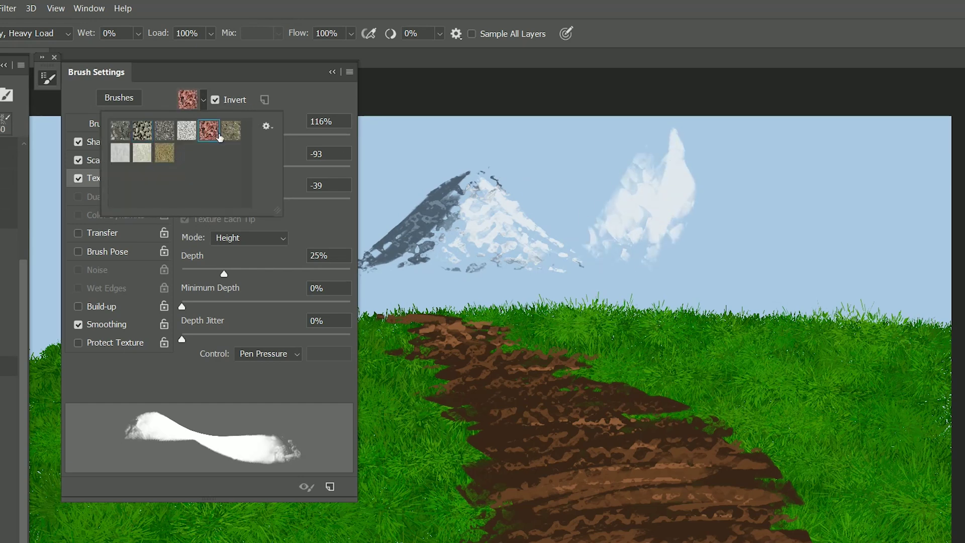
mouse_move(778, 186)
mouse_down()
mouse_move(734, 252)
mouse_move(804, 183)
mouse_up()
drag(726, 256, 797, 146)
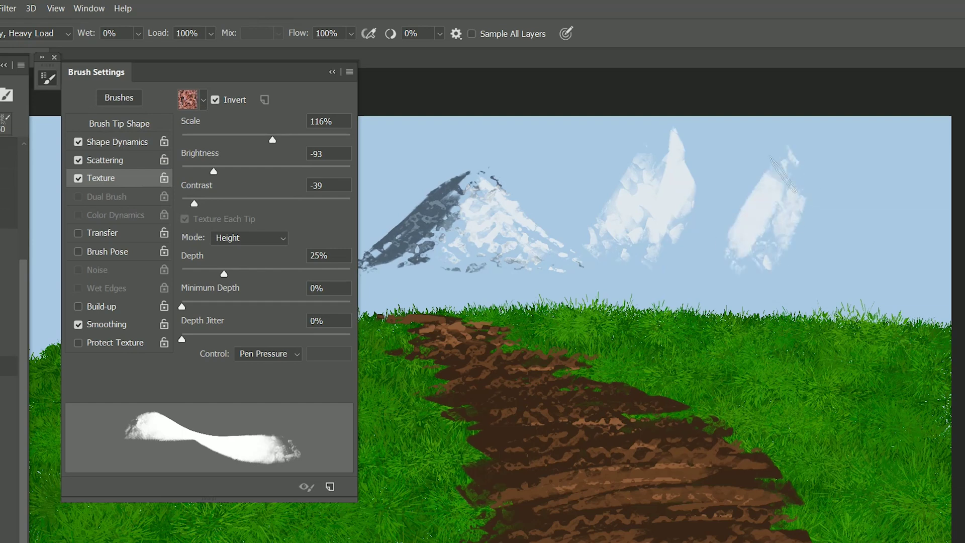
drag(781, 292, 860, 170)
drag(857, 292, 902, 206)
- Choose a grey pattern from the pattern library as the brush texture
click(207, 105)
click(266, 126)
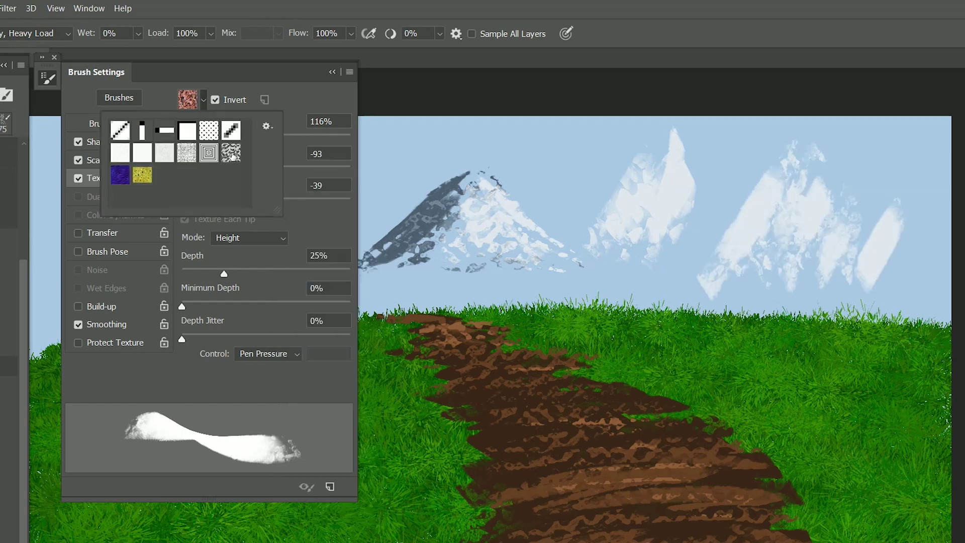
click(232, 153)
click(384, 172)
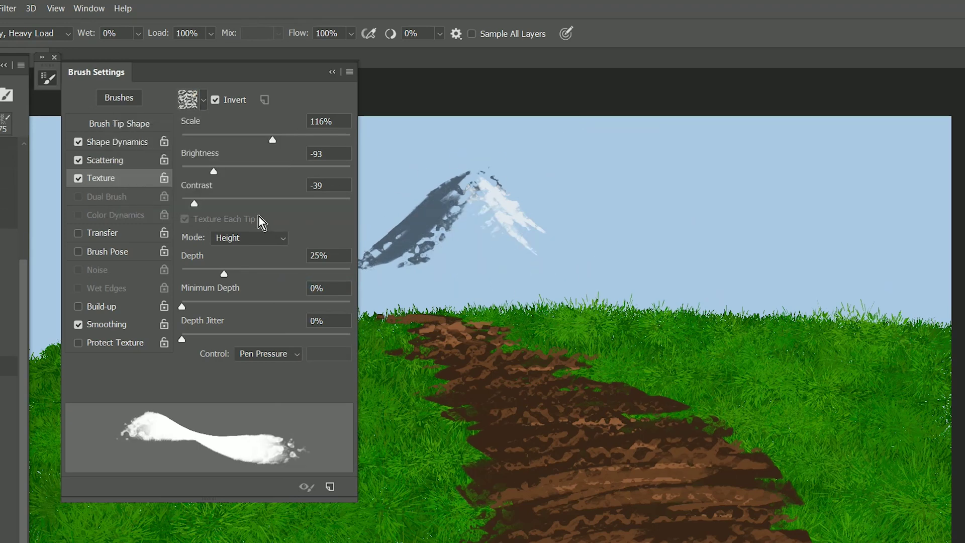
- Paint two trial white clouds in the sky at texture scales 35% and 82%
click(210, 139)
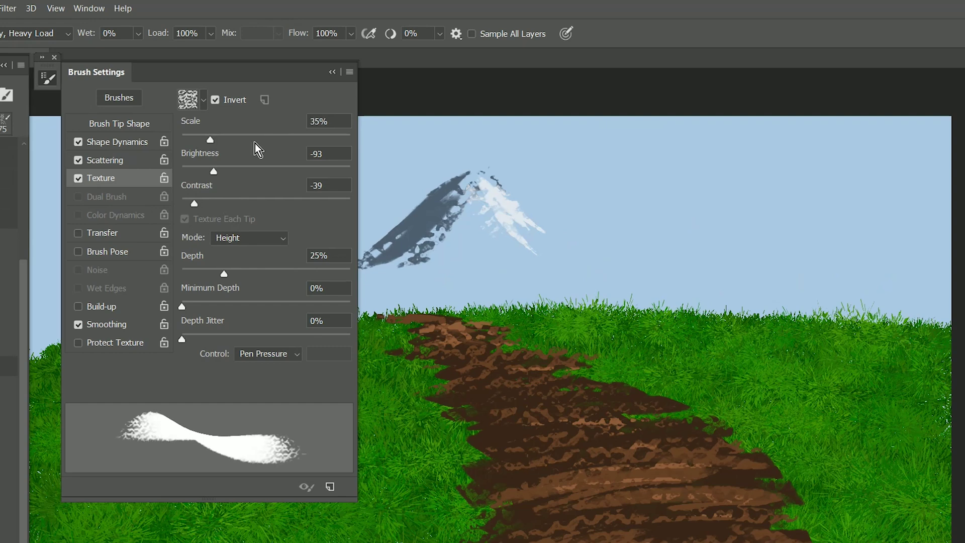
mouse_move(580, 197)
mouse_down()
mouse_move(631, 168)
mouse_move(594, 216)
mouse_move(703, 169)
mouse_move(704, 191)
mouse_up()
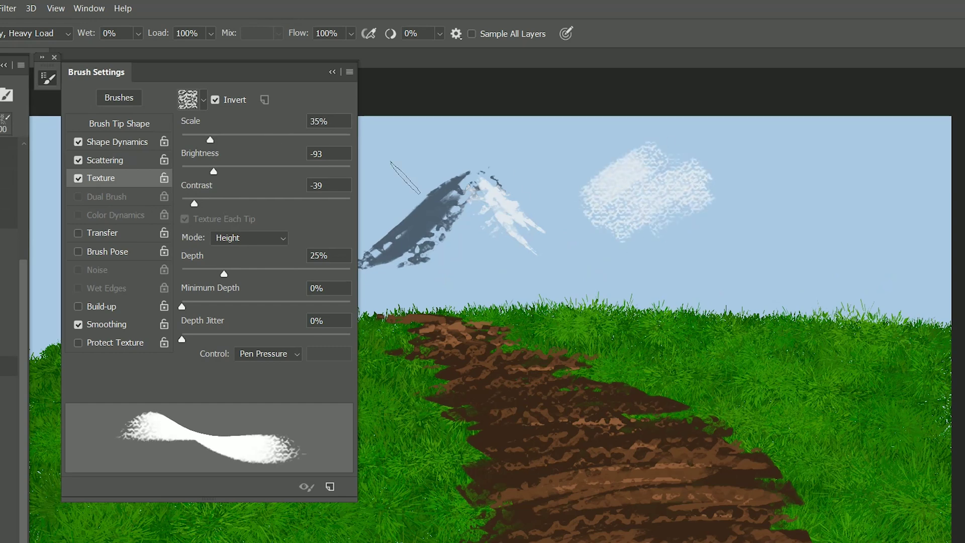
click(249, 139)
mouse_move(704, 226)
mouse_down()
mouse_move(764, 166)
mouse_move(756, 236)
mouse_move(773, 221)
mouse_up()
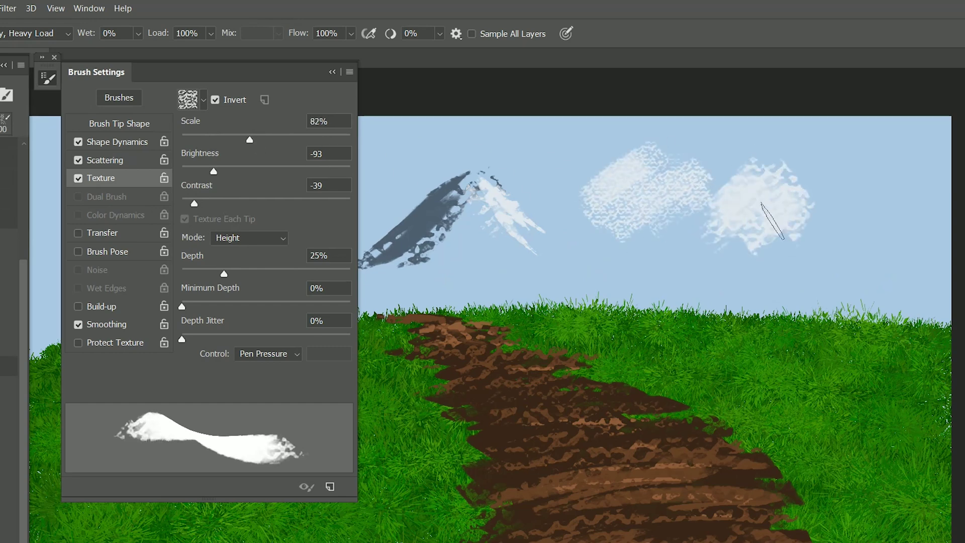
- At 412% texture scale, undo the extra strokes and paint one large soft cloud
click(326, 139)
mouse_move(829, 166)
mouse_down()
mouse_move(812, 254)
mouse_move(867, 214)
mouse_move(888, 237)
mouse_move(910, 210)
mouse_move(843, 203)
mouse_move(874, 186)
mouse_move(926, 214)
mouse_move(810, 291)
mouse_move(919, 290)
mouse_move(944, 365)
mouse_up()
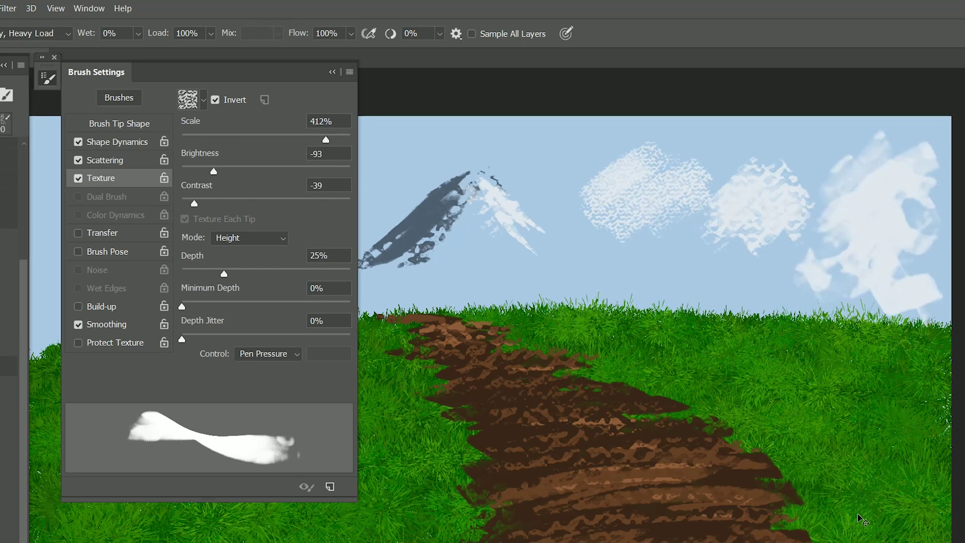
key(ctrl+z)
key(ctrl+z)
key(ctrl+z)
key(ctrl+z)
key(ctrl+z)
key(ctrl+z)
key(ctrl+z)
key(ctrl+z)
key(ctrl+z)
mouse_move(715, 149)
mouse_down()
mouse_move(693, 177)
mouse_move(753, 160)
mouse_move(641, 173)
mouse_move(659, 201)
mouse_move(787, 200)
mouse_move(771, 176)
mouse_move(806, 153)
mouse_move(871, 147)
mouse_move(789, 195)
mouse_move(833, 217)
mouse_move(850, 200)
mouse_move(819, 187)
mouse_move(841, 169)
mouse_move(851, 191)
mouse_move(854, 144)
mouse_move(875, 150)
mouse_move(885, 135)
mouse_move(737, 170)
mouse_move(598, 218)
mouse_up()
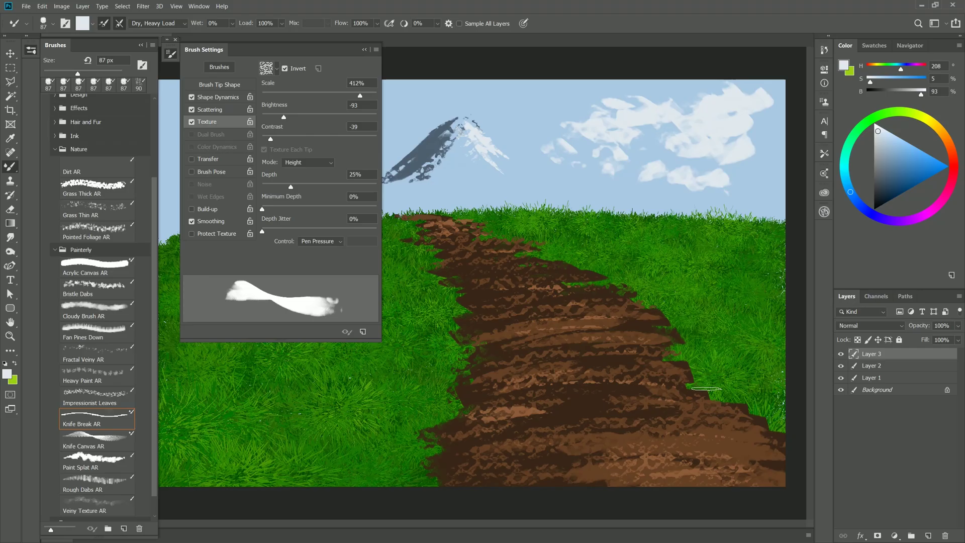